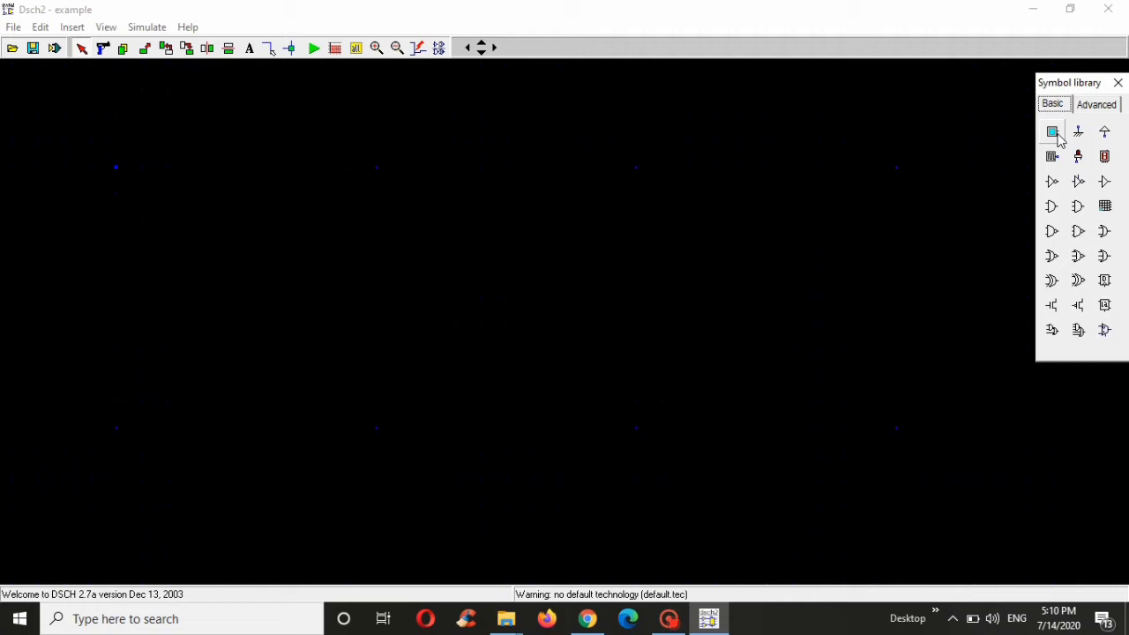
Step: Place a button input and an output light in the empty schematic
left_click(1052, 133)
left_click(830, 219)
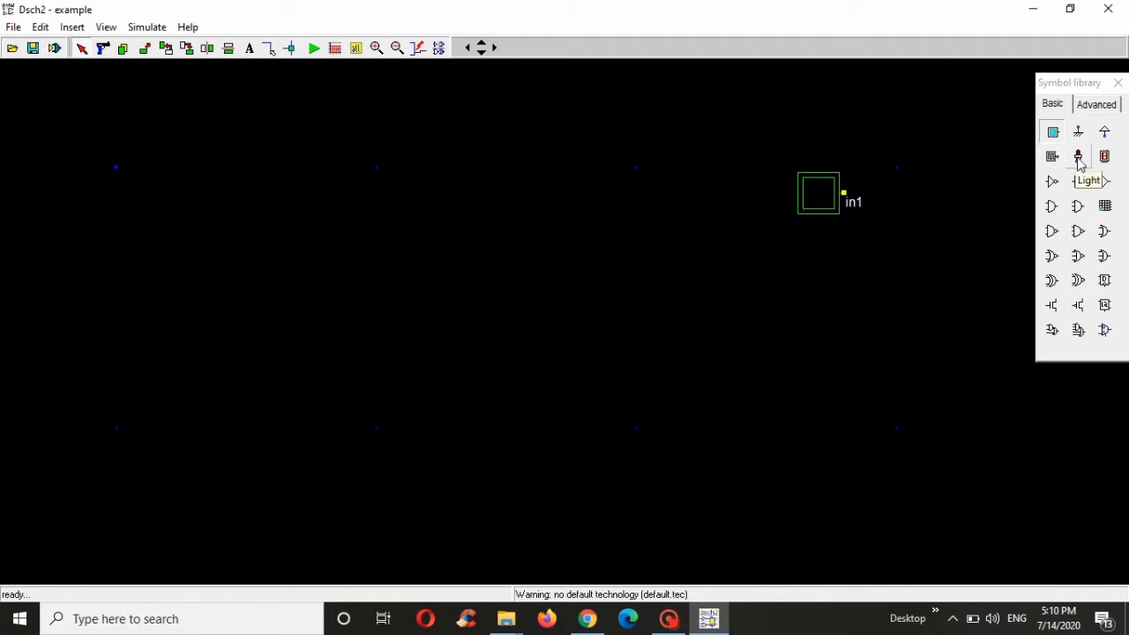
left_click_drag(1081, 161, 882, 318)
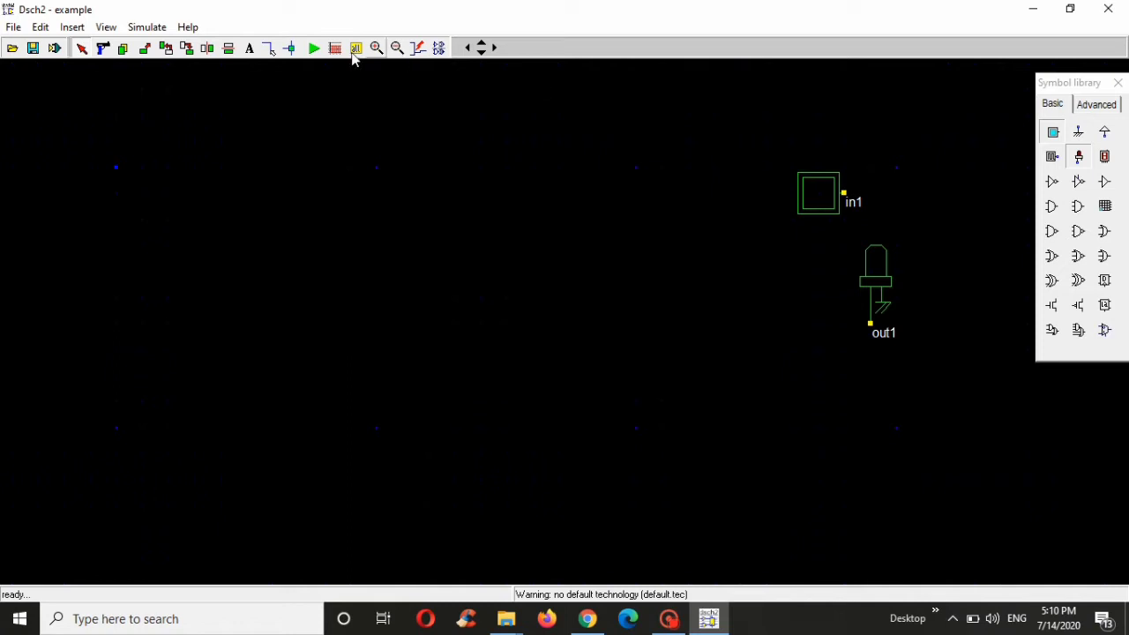
Step: Run the simulation, switch the button in1 on and off, and stop the simulation
left_click(313, 49)
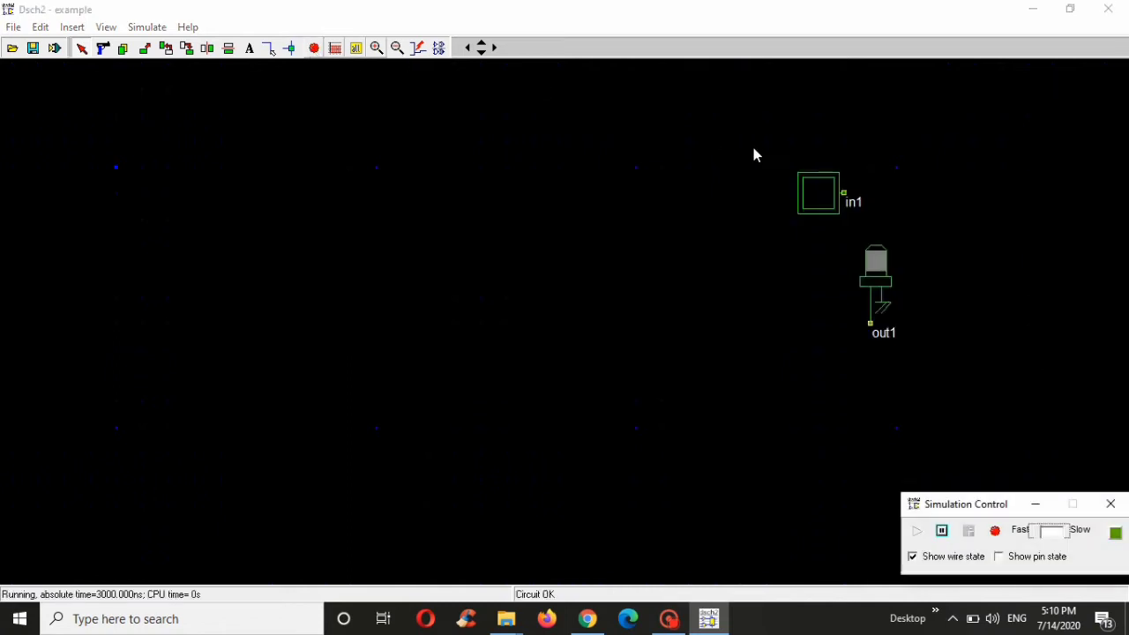
left_click(816, 202)
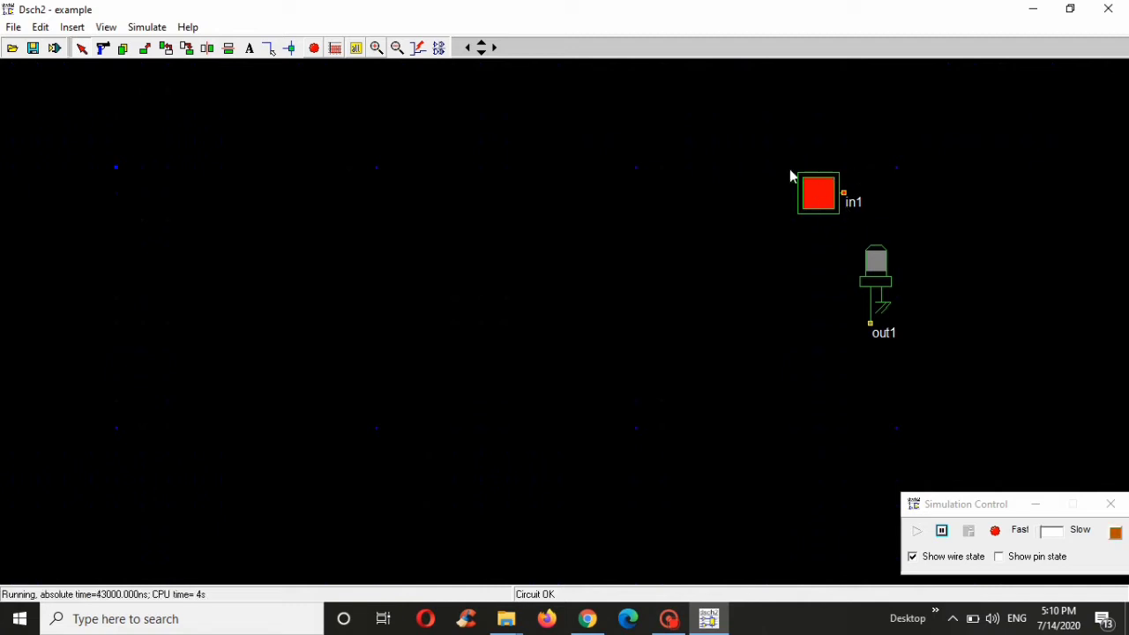
left_click(830, 197)
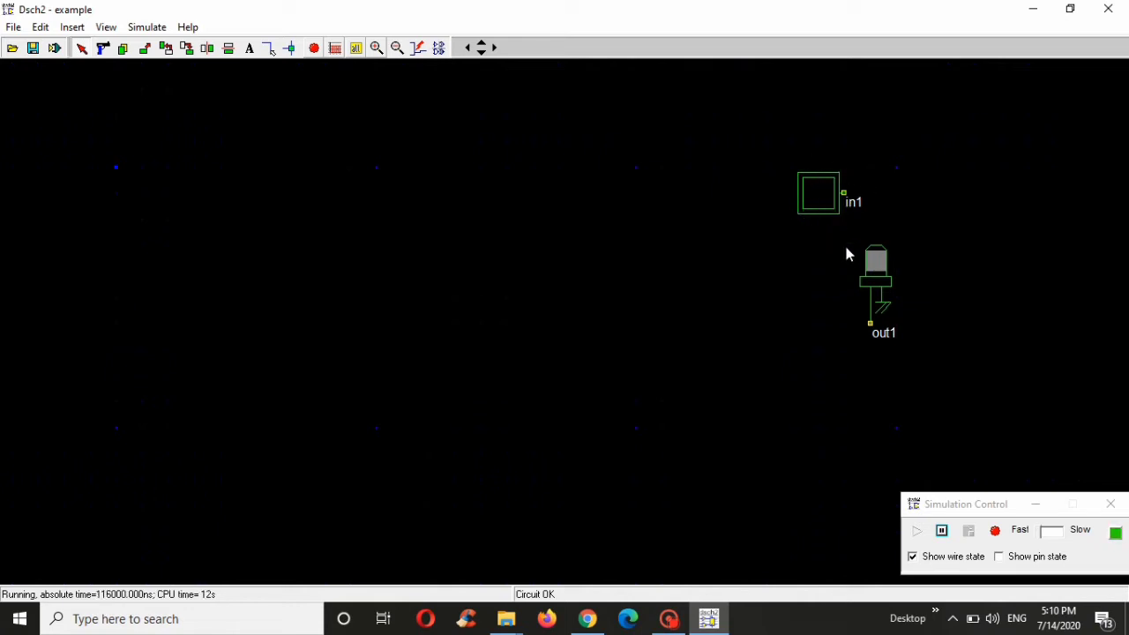
left_click(314, 50)
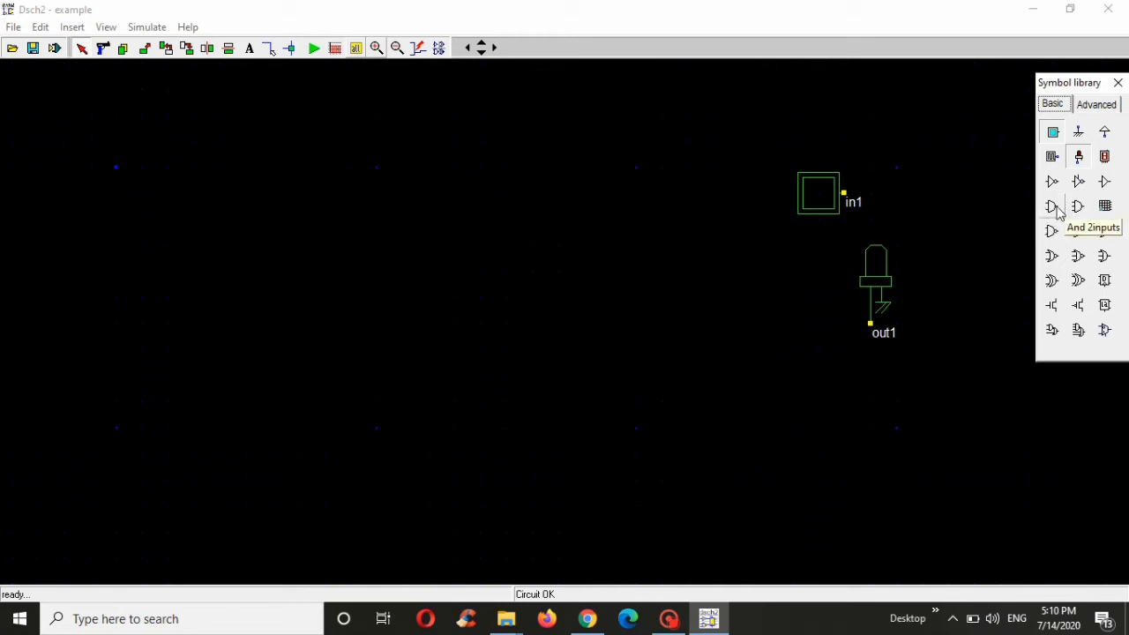
Step: Place two 2-input AND gates one above the other and a 2-input OR gate beside them
left_click_drag(1054, 208, 679, 304)
left_click_drag(1056, 216, 665, 445)
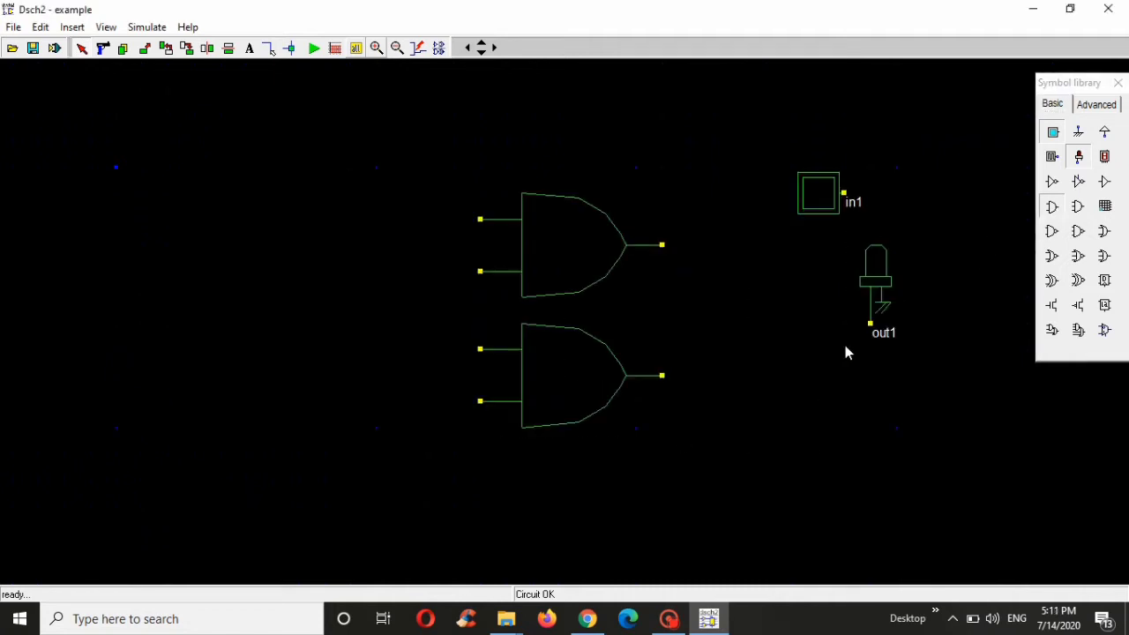
left_click_drag(1104, 231, 854, 371)
Step: Rearrange the symbols in signal order with wiring space between them: button in1, the two AND gates, the OR gate, and the light
left_click_drag(829, 207, 282, 258)
left_click(865, 267)
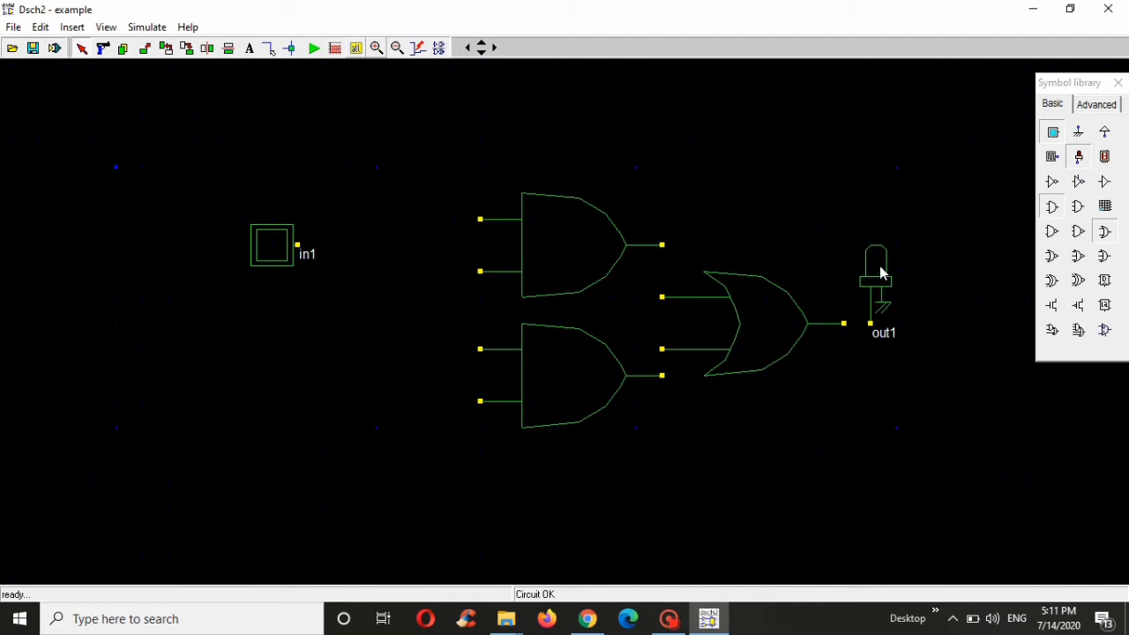
left_click_drag(879, 269, 928, 270)
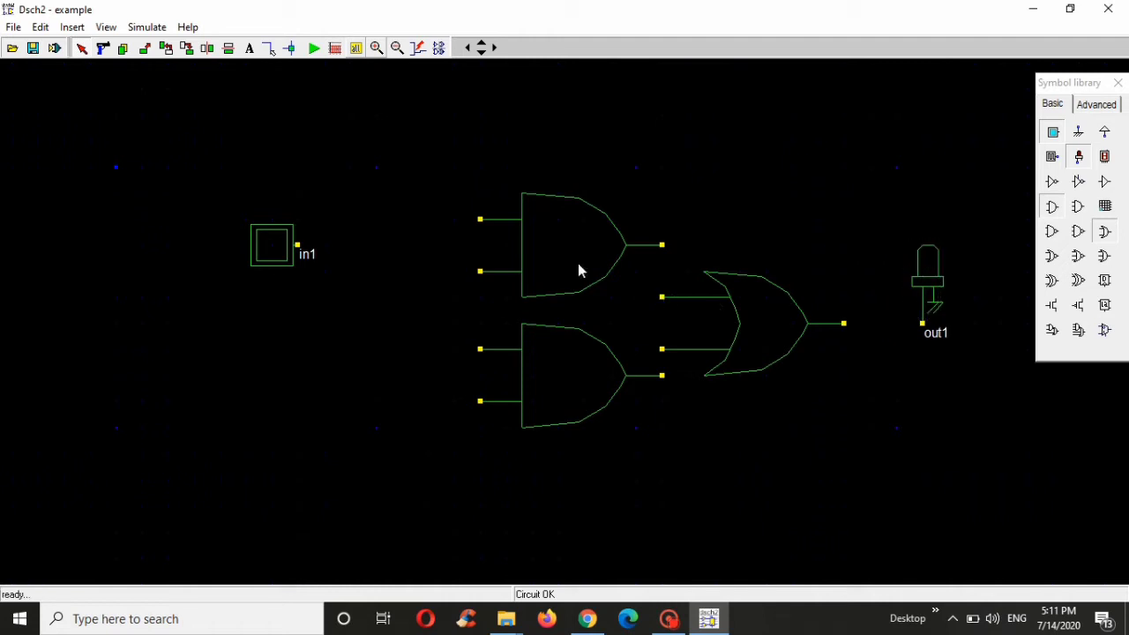
left_click_drag(574, 230, 505, 267)
left_click_drag(535, 379, 486, 421)
left_click_drag(744, 321, 766, 331)
Step: Add two more button inputs in a column below in1
left_click(1055, 134)
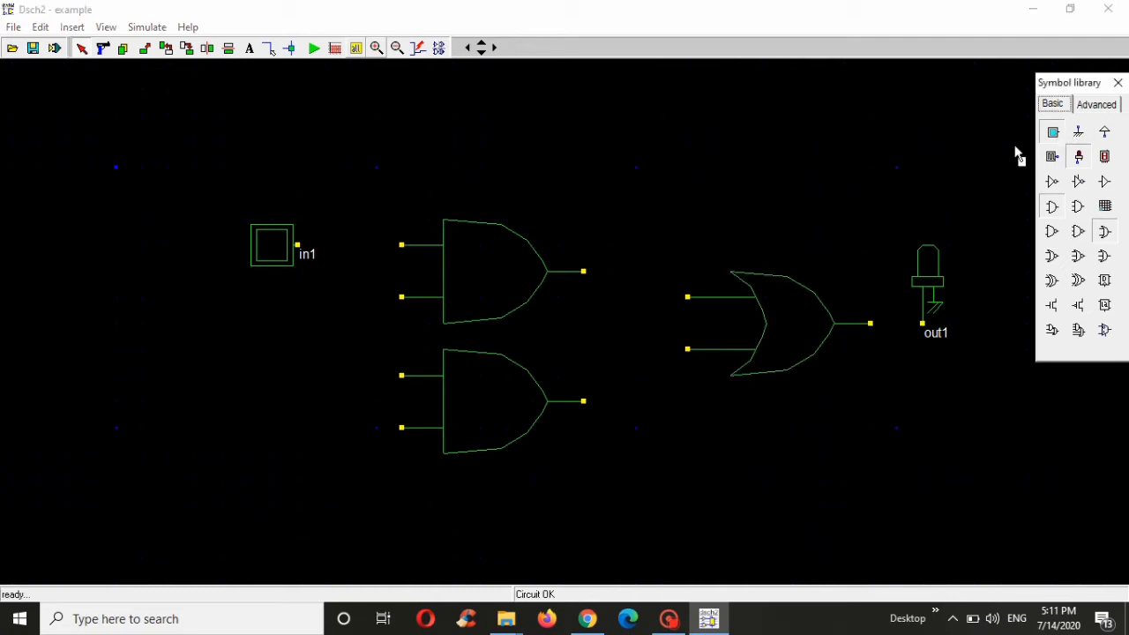
left_click(296, 330)
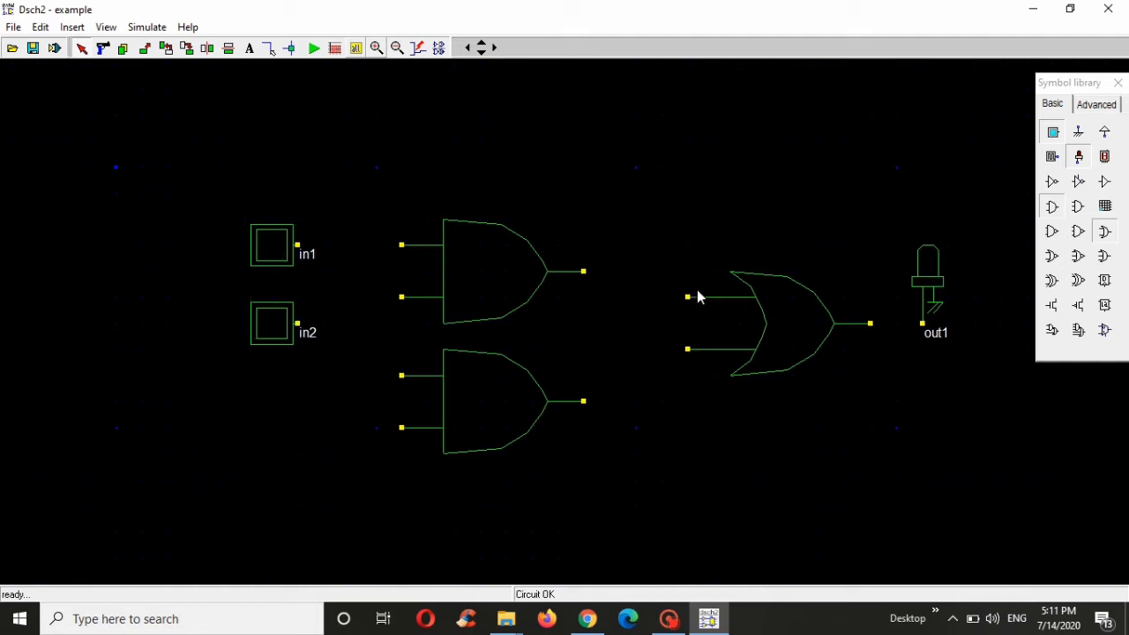
left_click(1054, 137)
left_click_drag(1052, 137, 298, 433)
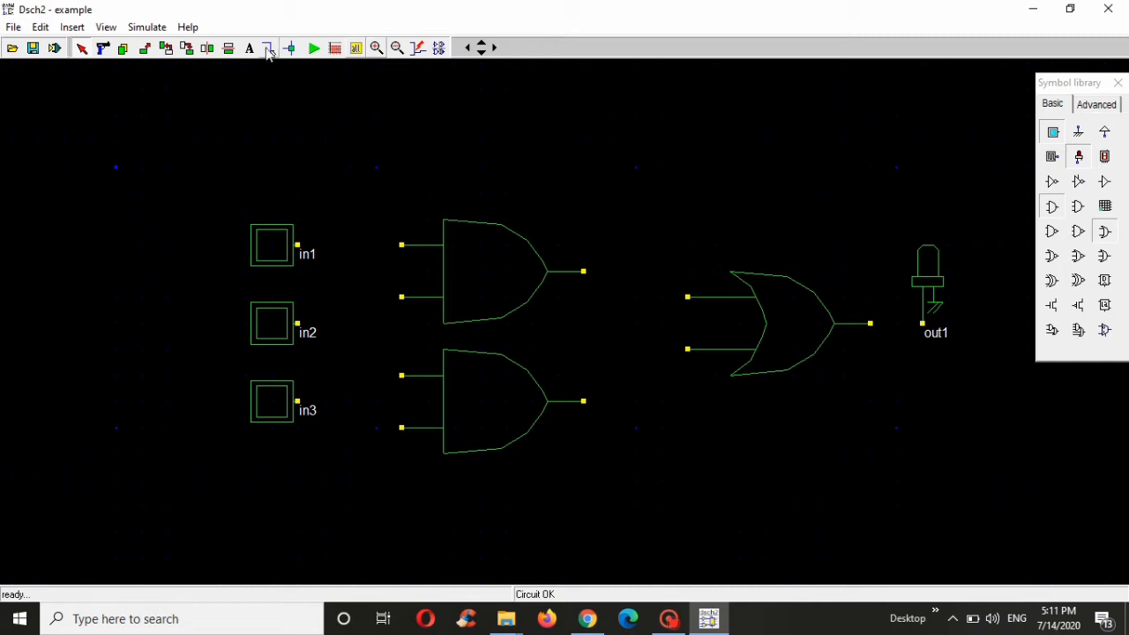
Step: Wire in1 and in2 to the upper AND gate's inputs and in3 to the lower AND gate's first input
left_click(268, 50)
left_click(300, 252)
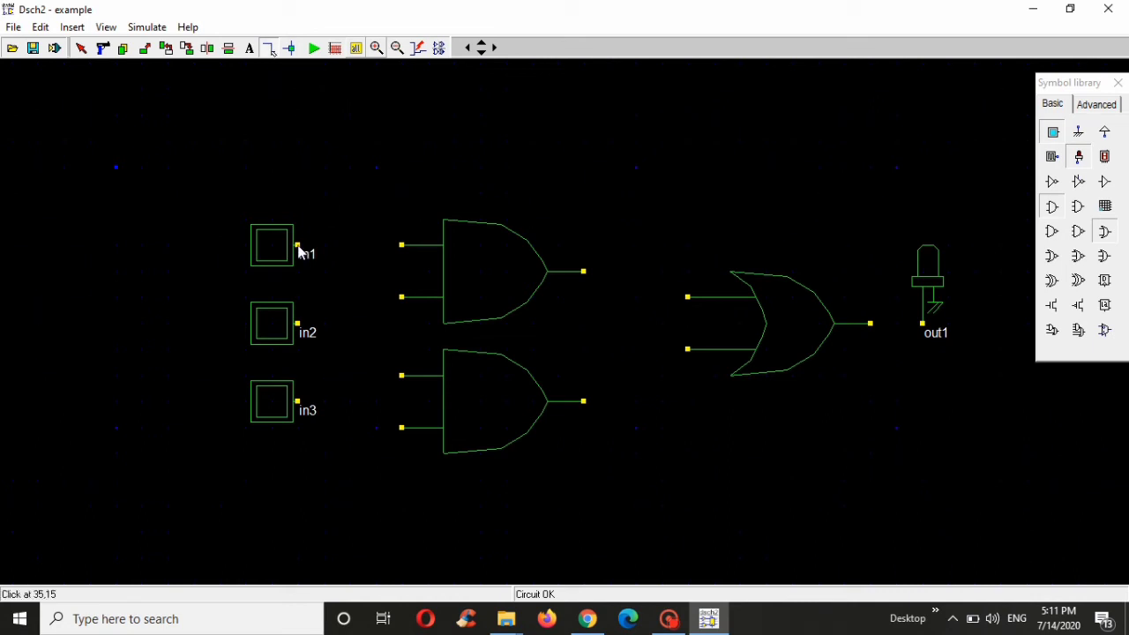
left_click_drag(366, 243, 401, 244)
left_click(401, 247)
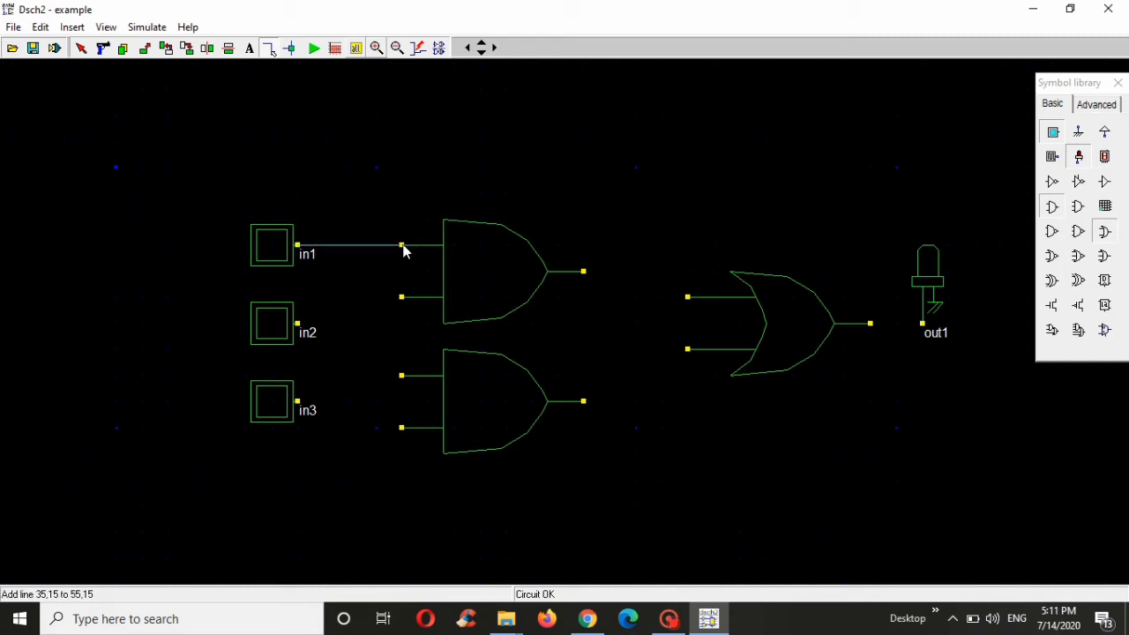
left_click(297, 324)
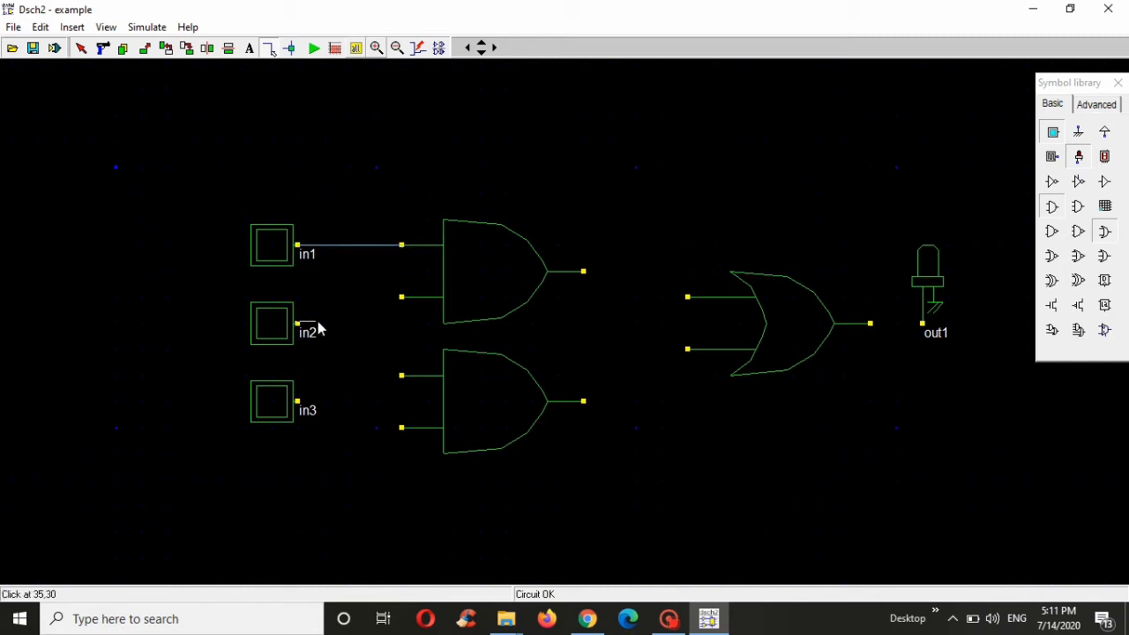
left_click(402, 299)
left_click(298, 402)
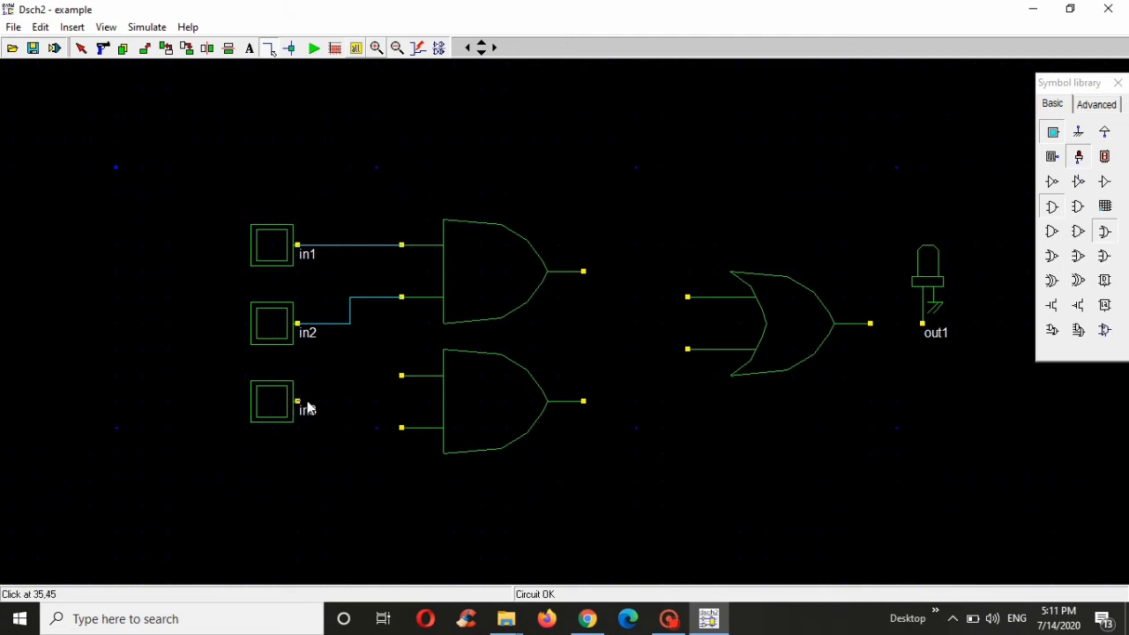
left_click(402, 375)
Step: Branch a wire from the in2 line down to the lower AND gate's second input
left_click(370, 298)
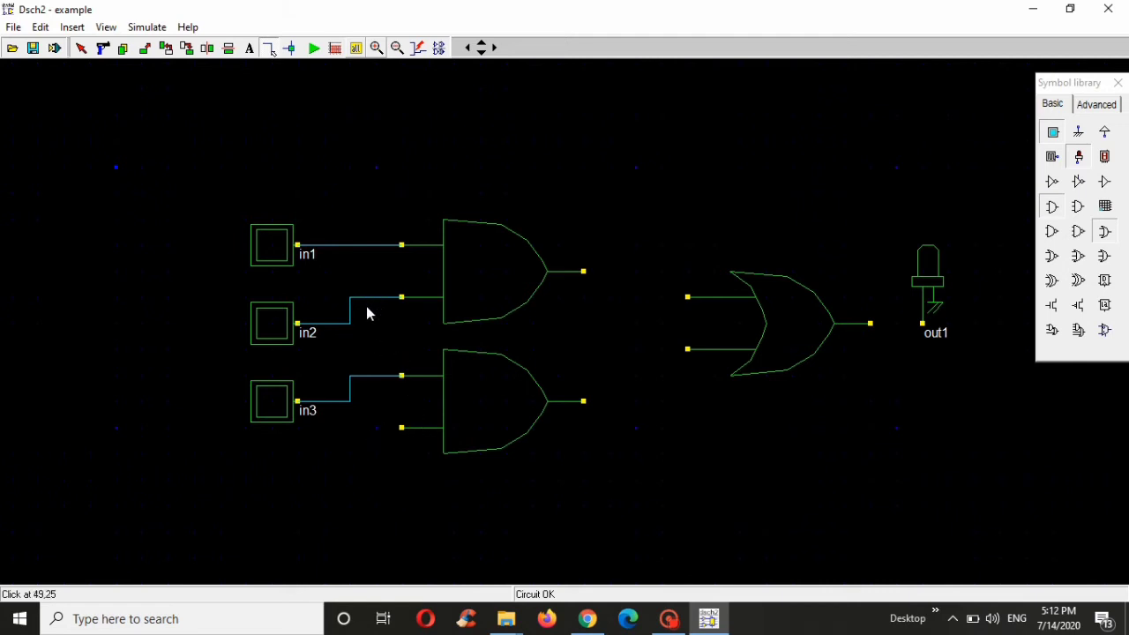
left_click(372, 442)
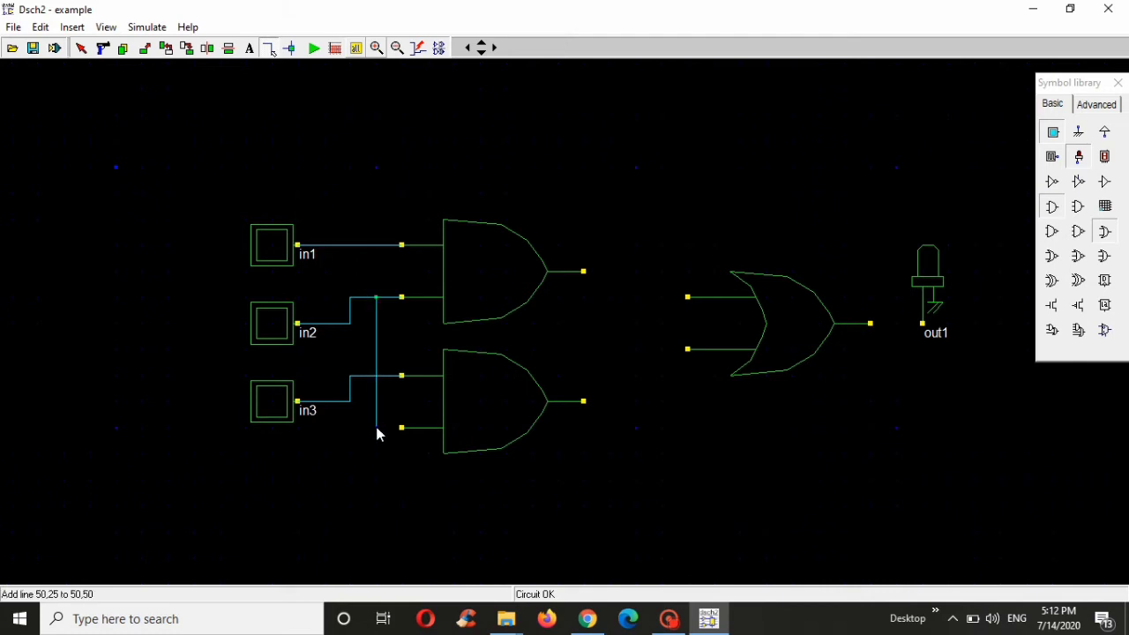
left_click(377, 432)
left_click(401, 431)
Step: Wire both AND gate outputs to the OR gate's inputs and the OR output to the light
left_click(584, 273)
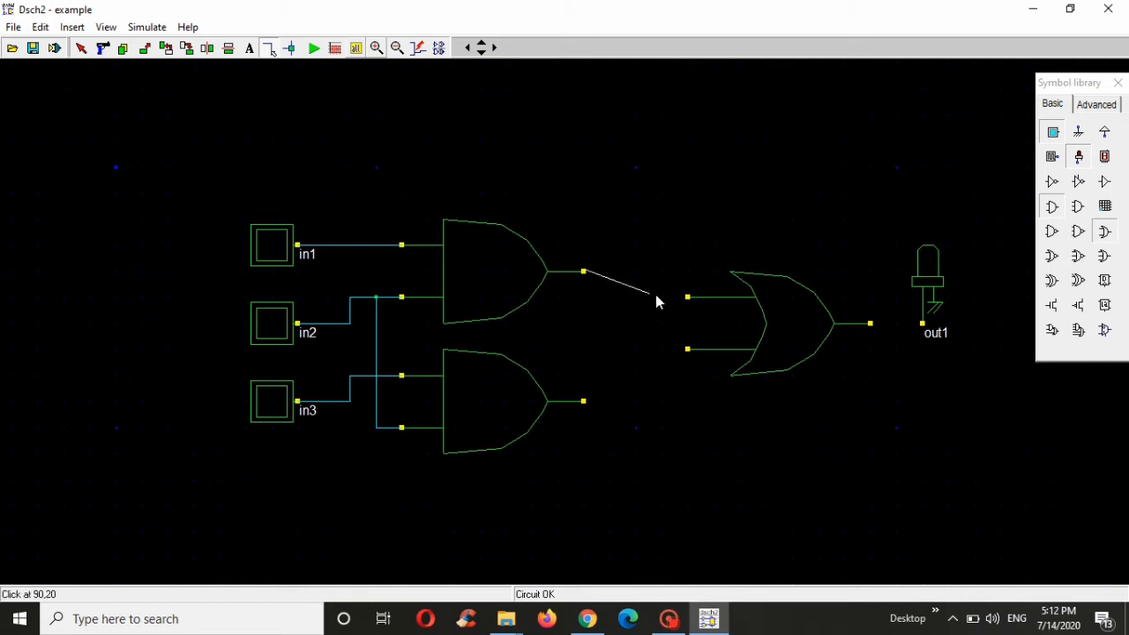
left_click(687, 299)
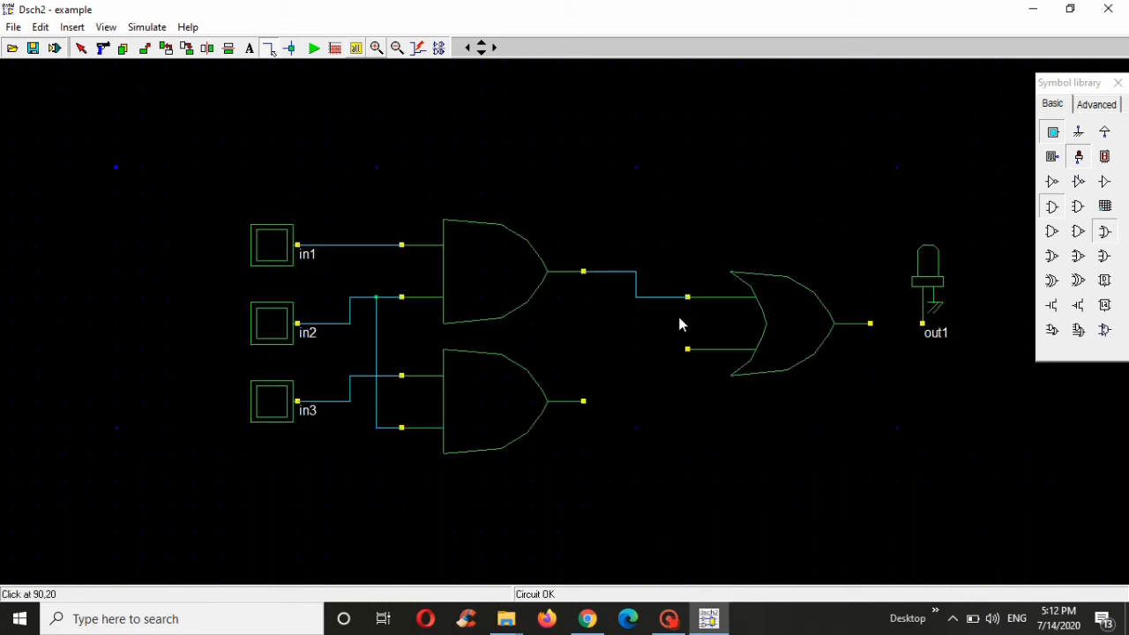
left_click(583, 402)
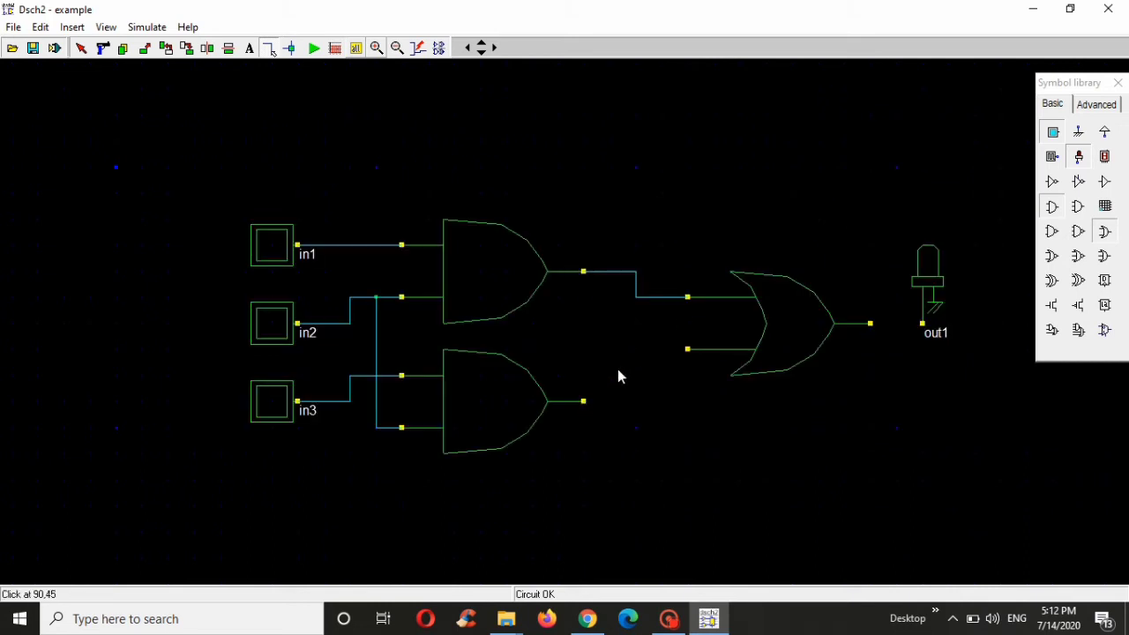
left_click(687, 351)
left_click(870, 323)
left_click(922, 323)
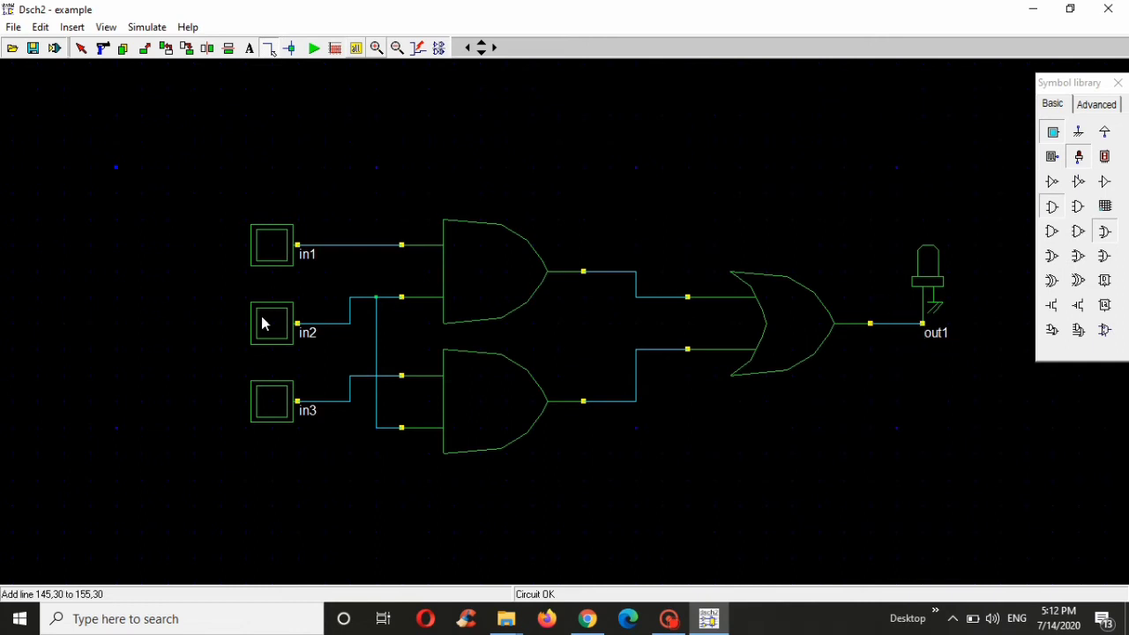
Step: Rename the pins of the three input buttons as a, b and c from top to bottom
double_click(274, 252)
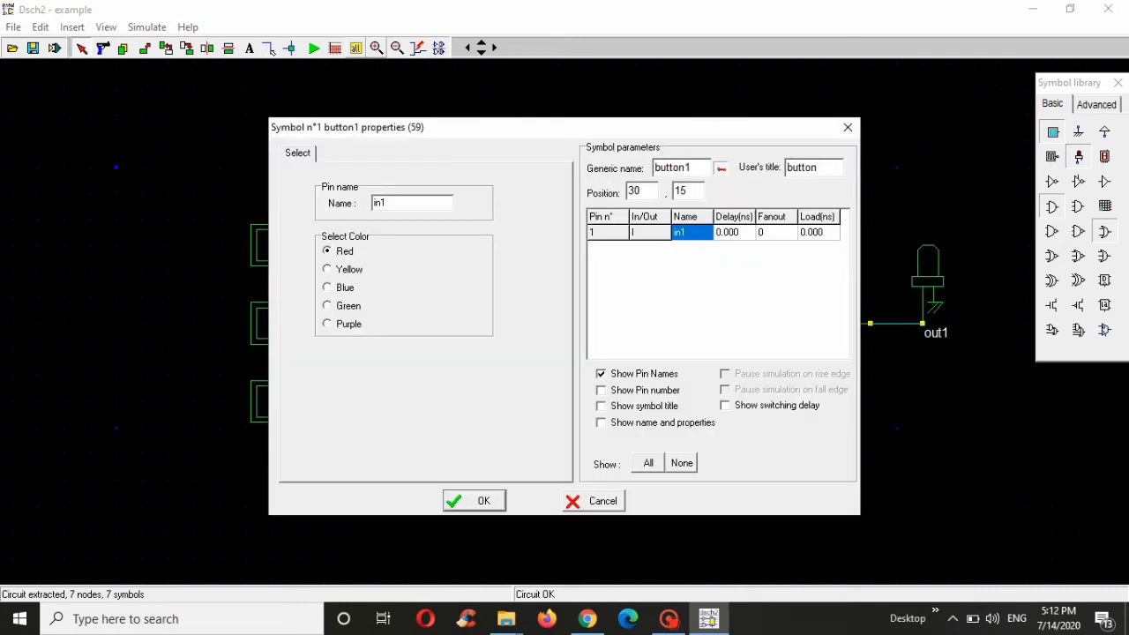
key("BackSpace")
key("BackSpace")
type("a")
left_click(457, 499)
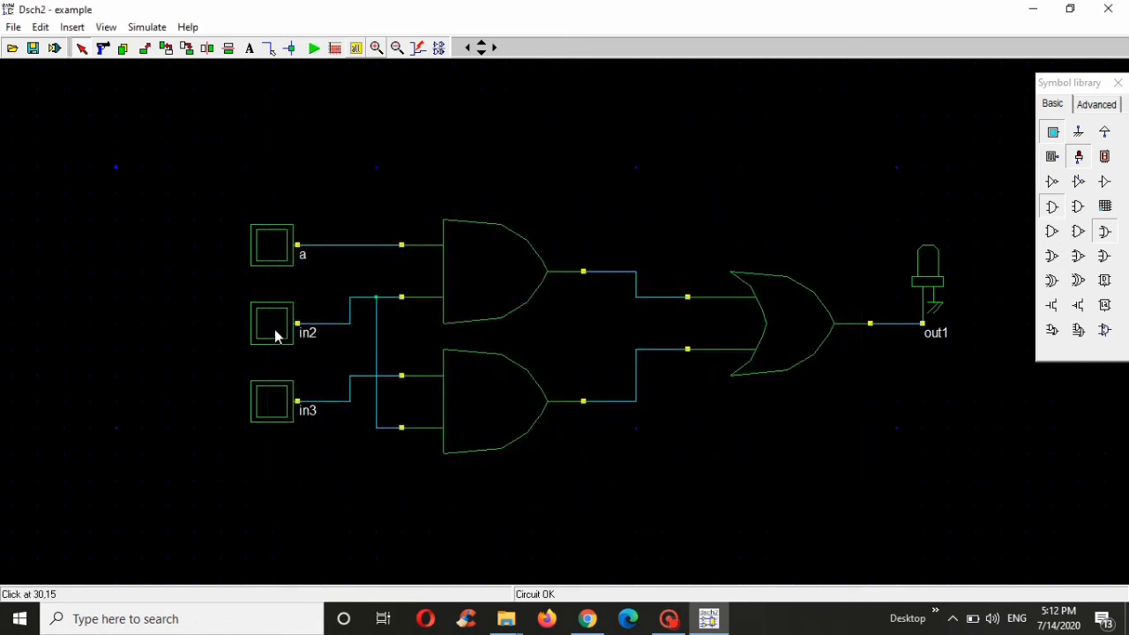
double_click(274, 333)
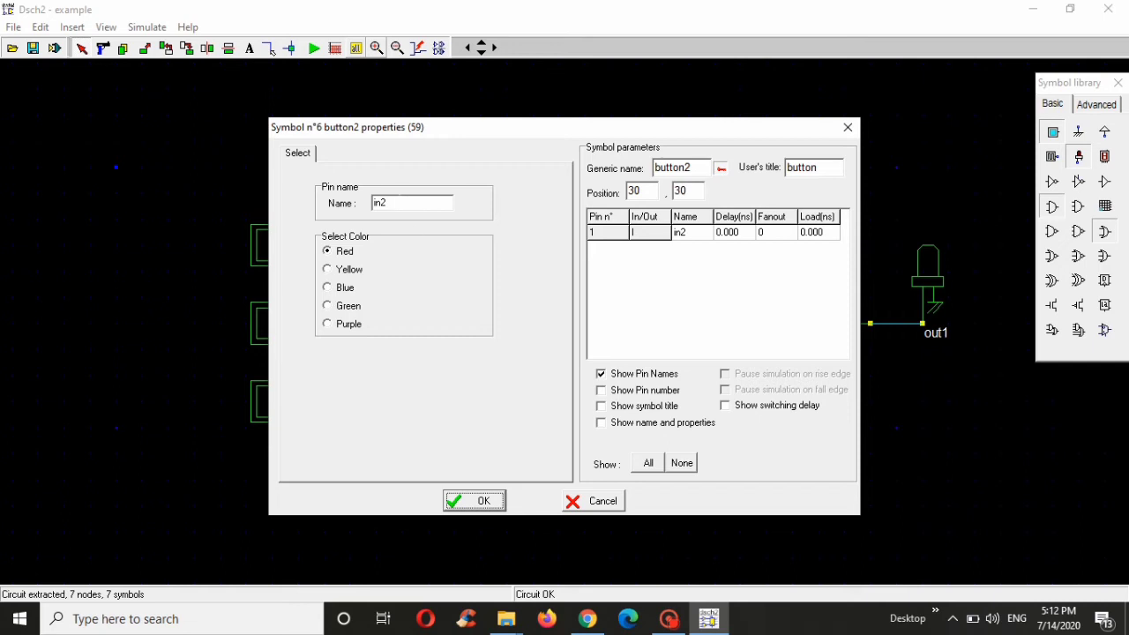
left_click(385, 203)
left_click(474, 500)
double_click(276, 419)
type("c")
left_click(473, 502)
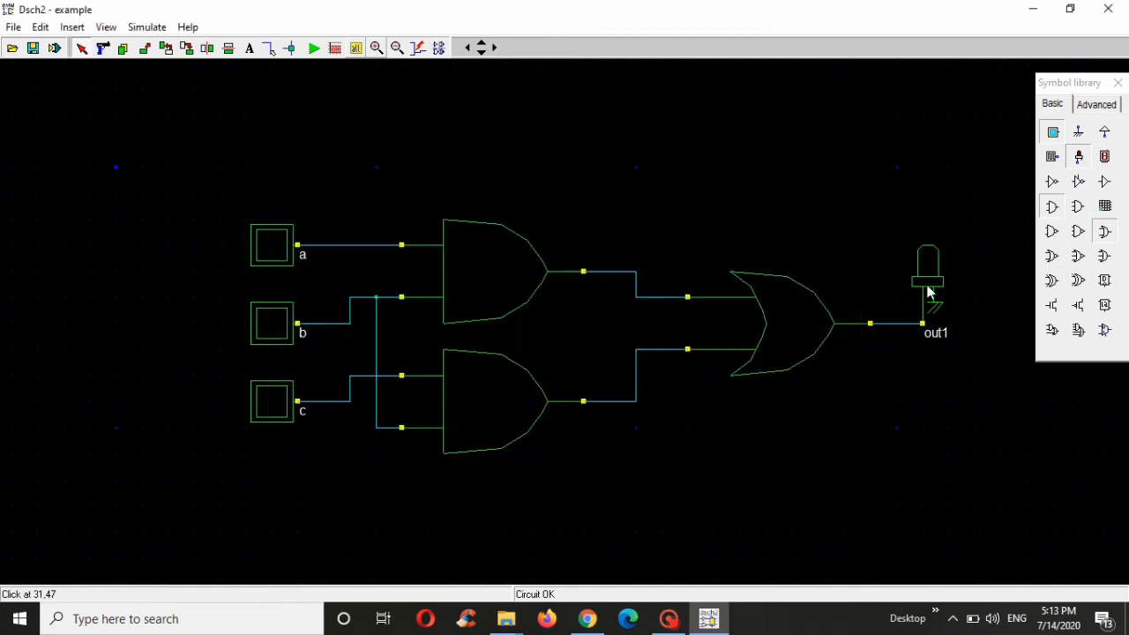
Step: Rename the output light's pin as f
double_click(927, 292)
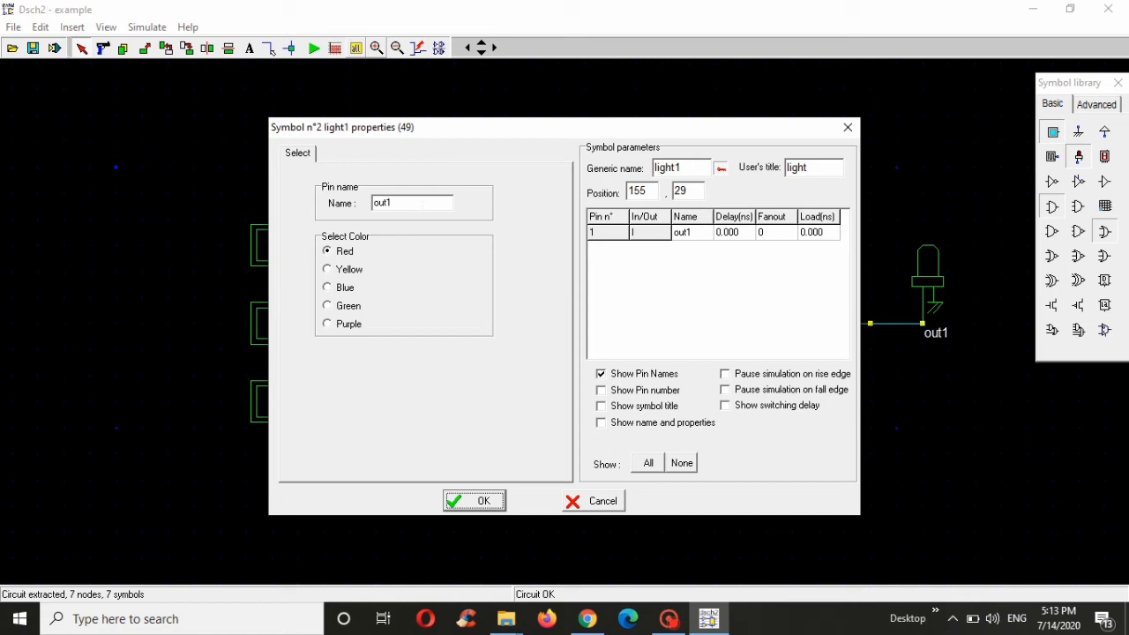
left_click(404, 202)
left_click(481, 500)
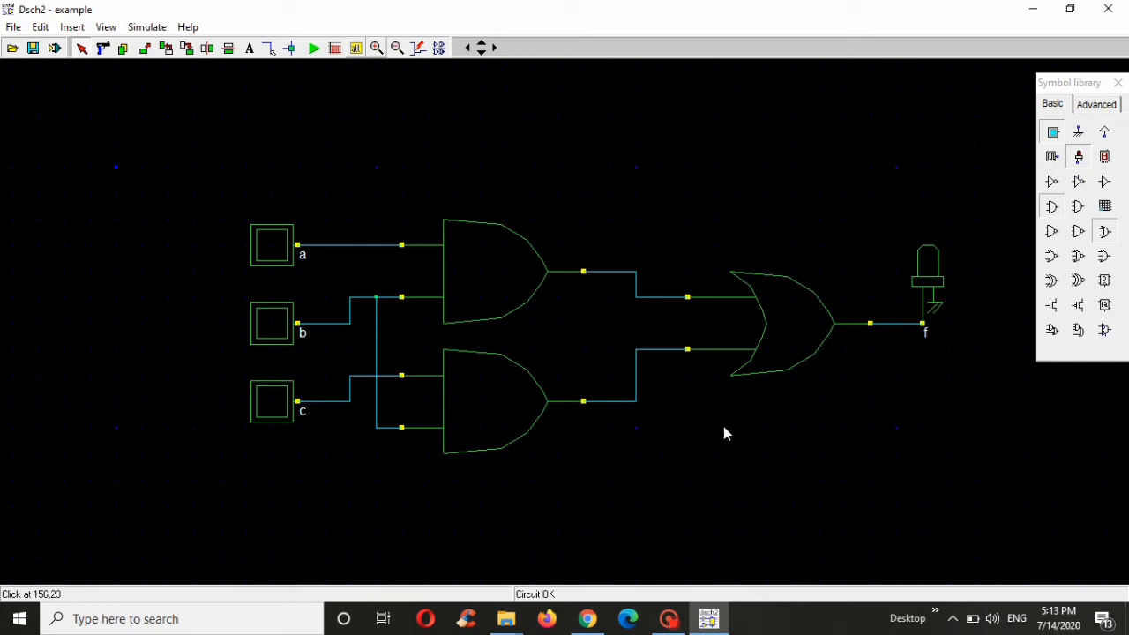
Step: Run the simulation with pin states shown and switch on inputs a, b and c one after another
left_click(313, 49)
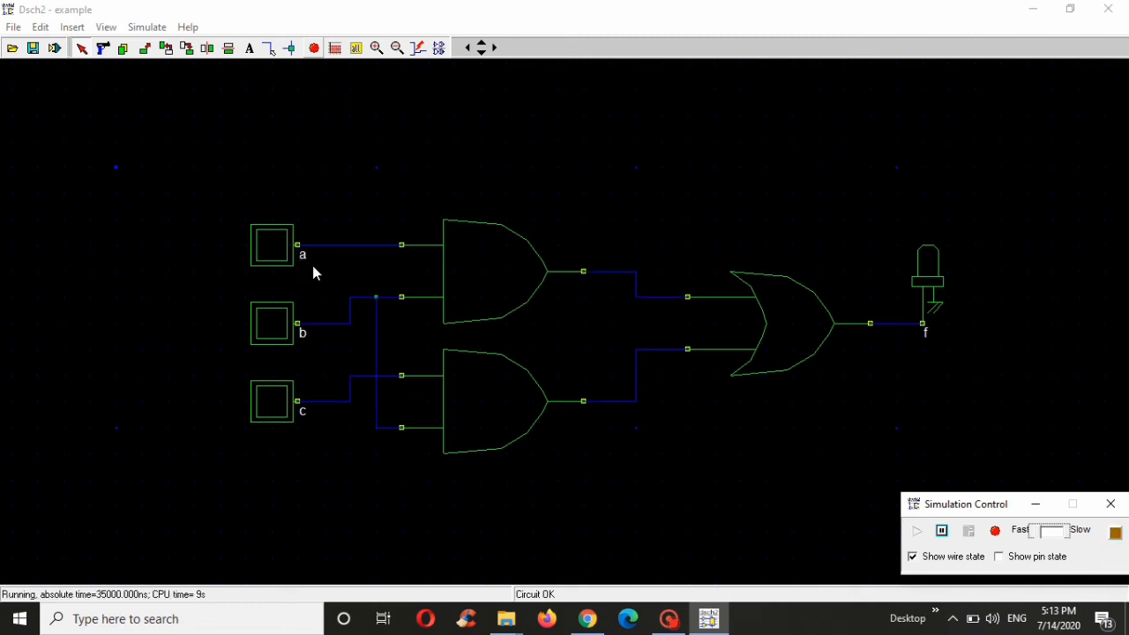
left_click(1000, 558)
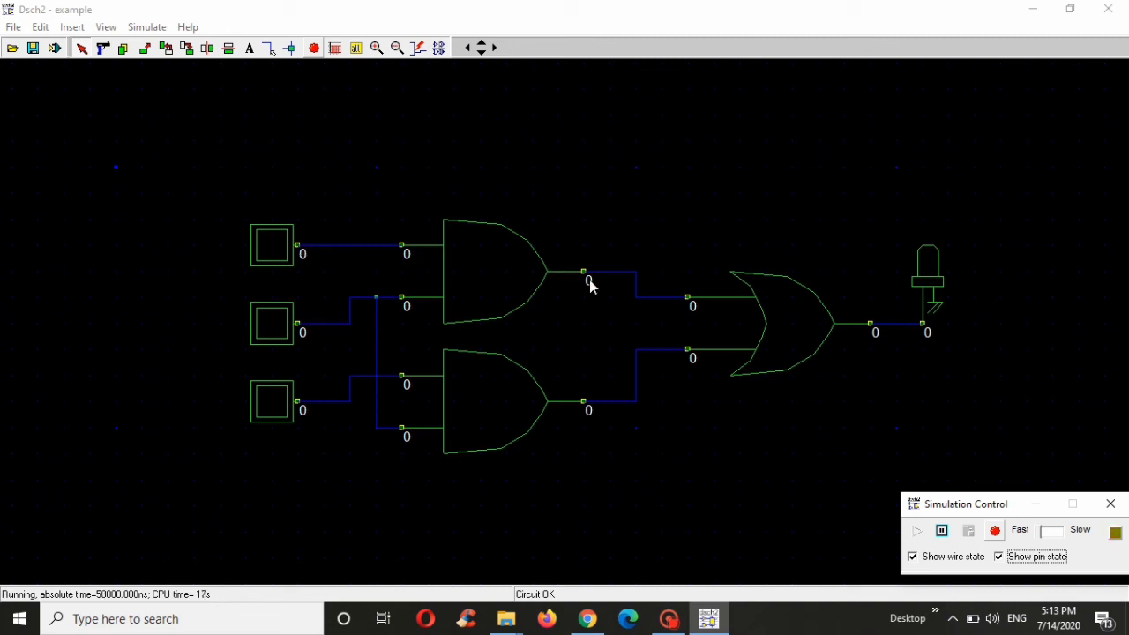
left_click(284, 243)
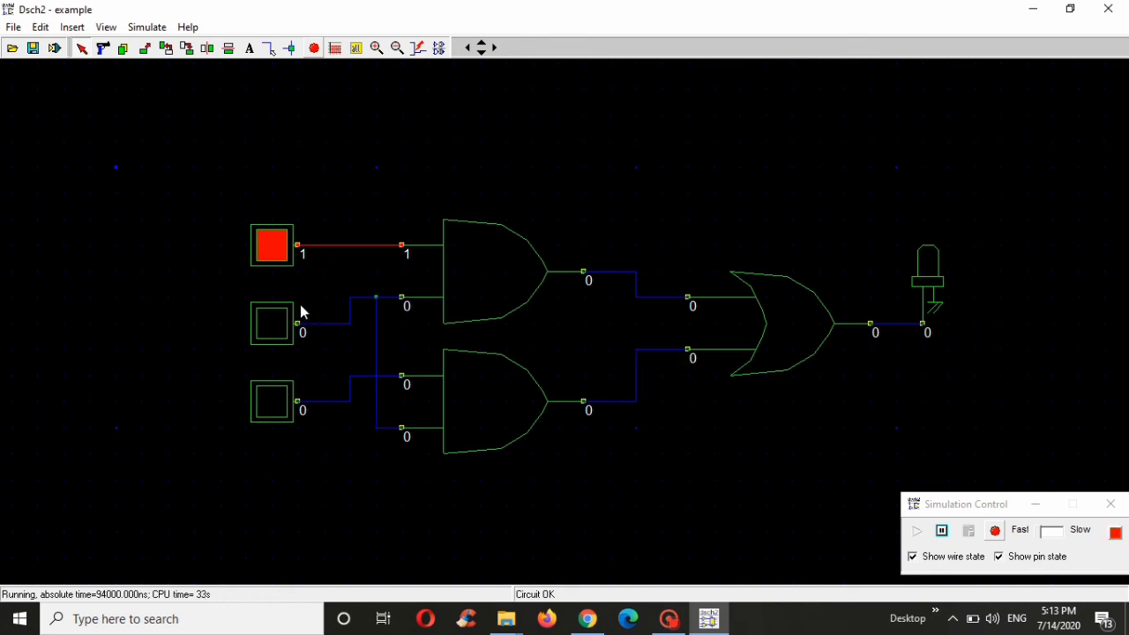
left_click(275, 324)
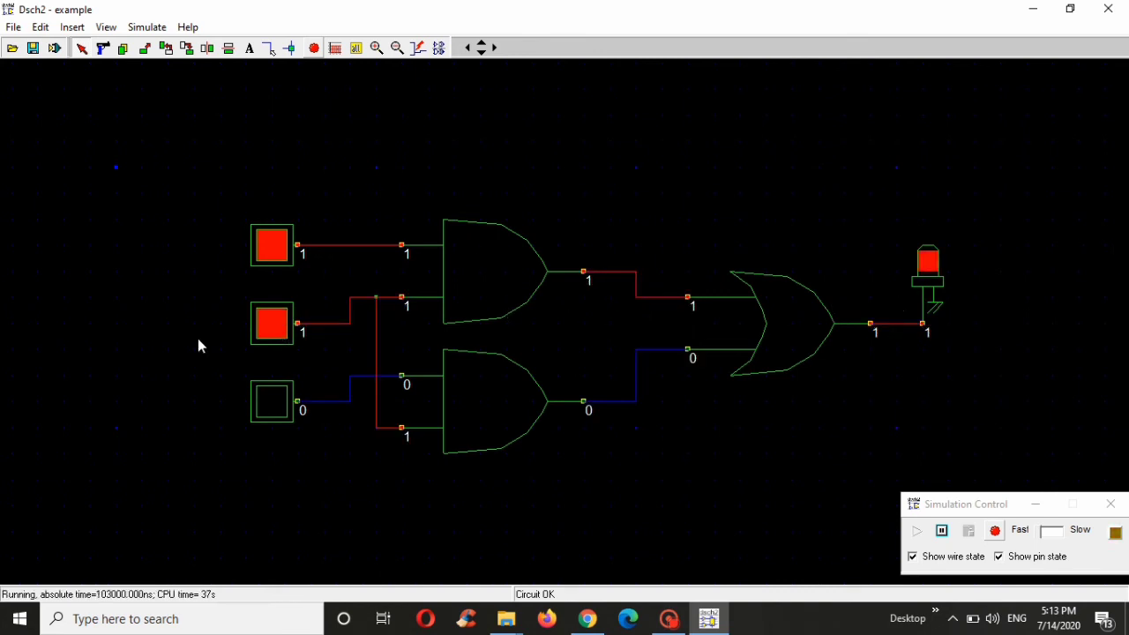
left_click(274, 403)
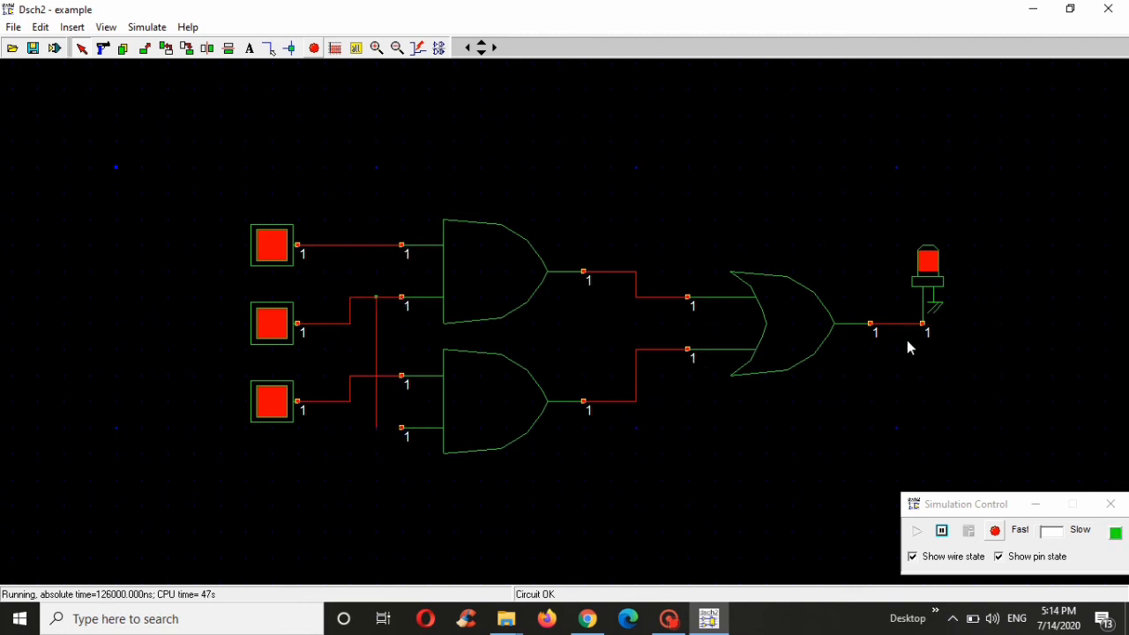
Step: Test further input combinations by switching off c and a, switching both back on, and finally switching all three inputs off
left_click(271, 399)
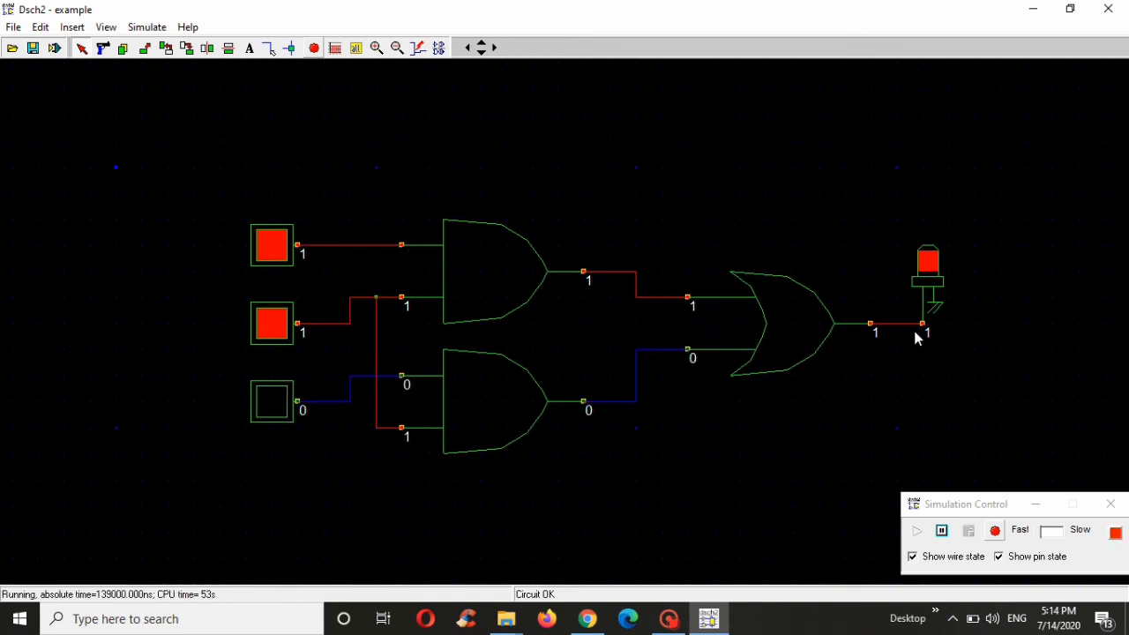
left_click(279, 249)
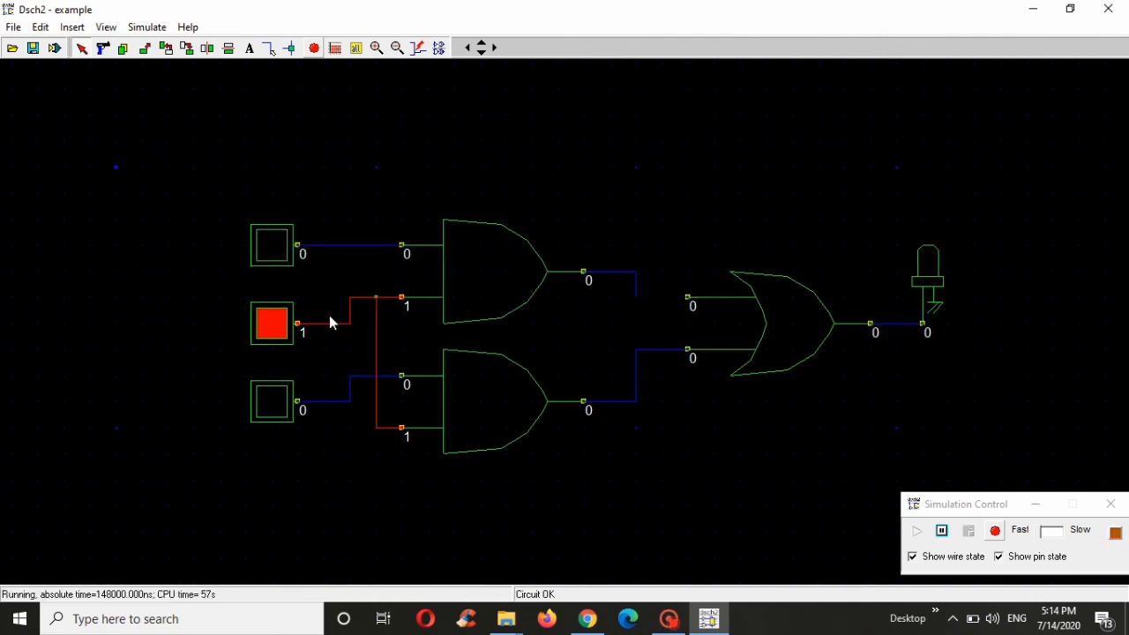
left_click(271, 253)
left_click(284, 389)
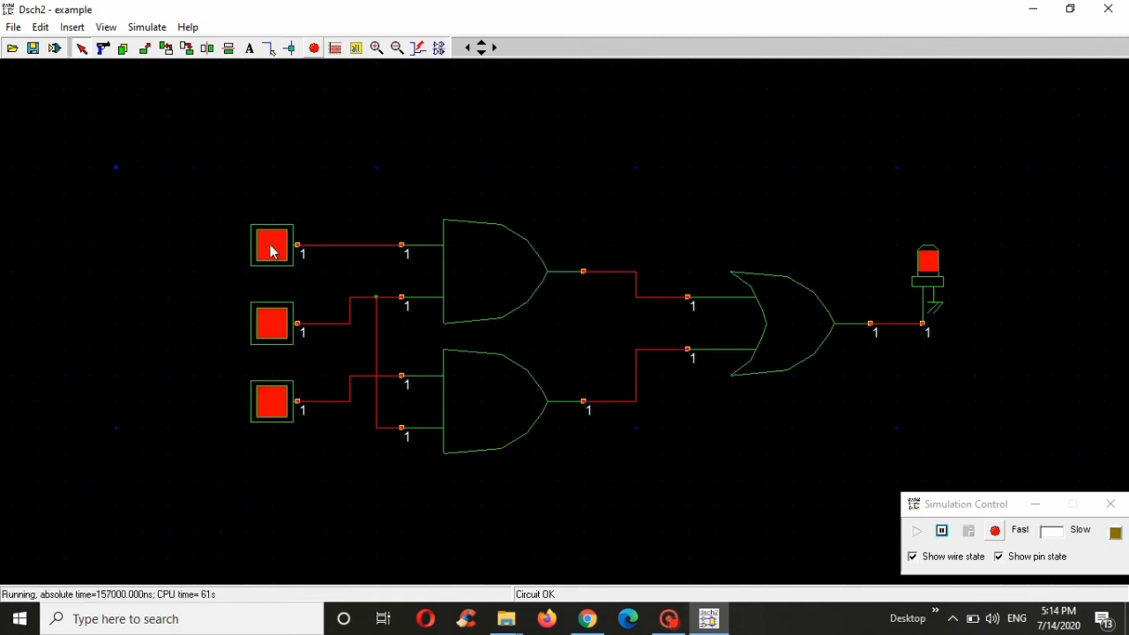
left_click(273, 249)
left_click(276, 332)
left_click(286, 398)
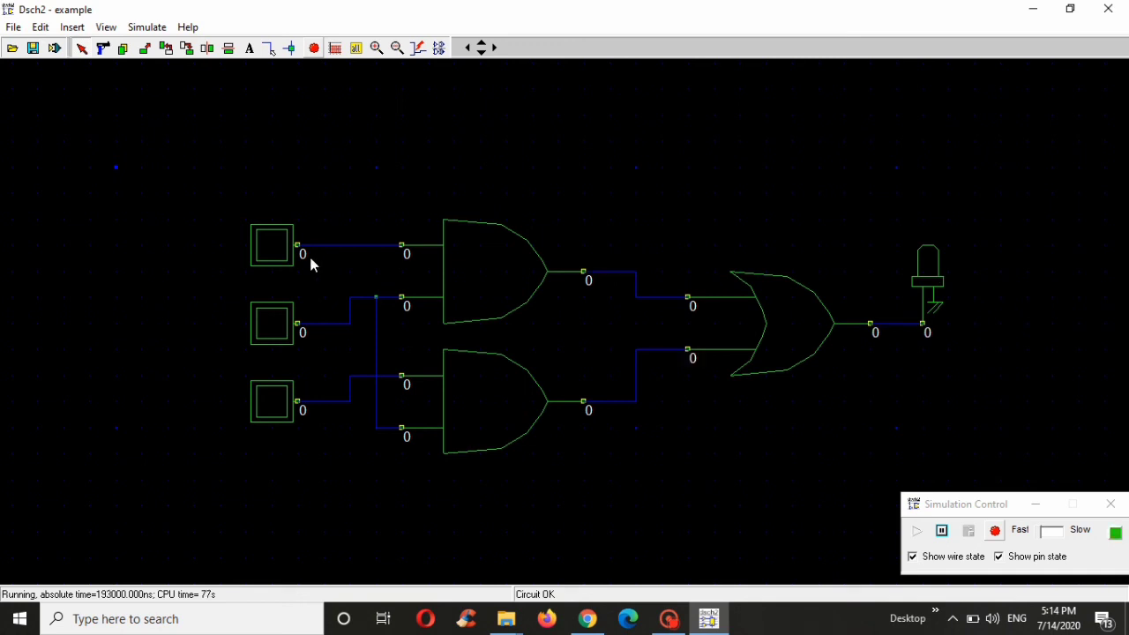
Step: Generate a symbol named sym8 from the schematic, saved in E:\dsch soft
left_click(55, 49)
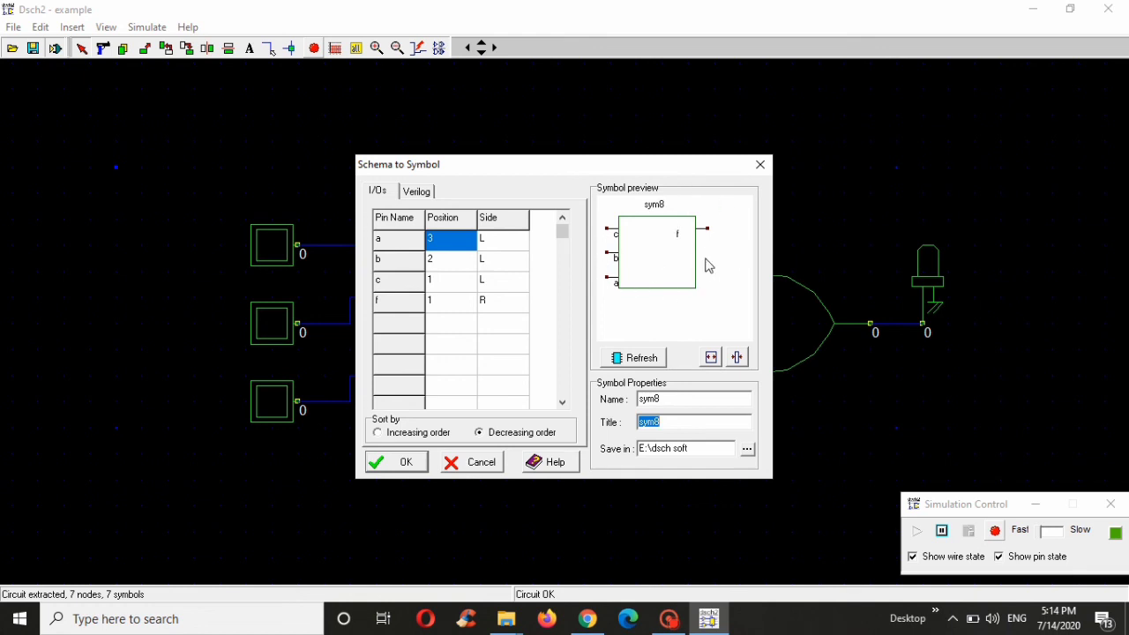
left_click(405, 464)
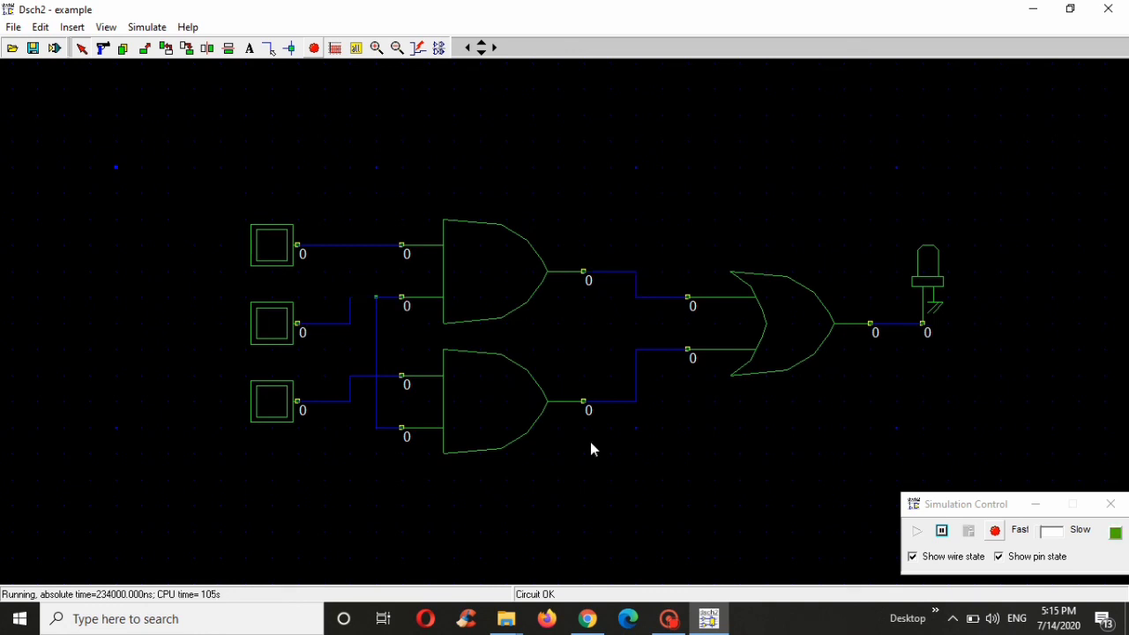
left_click(668, 618)
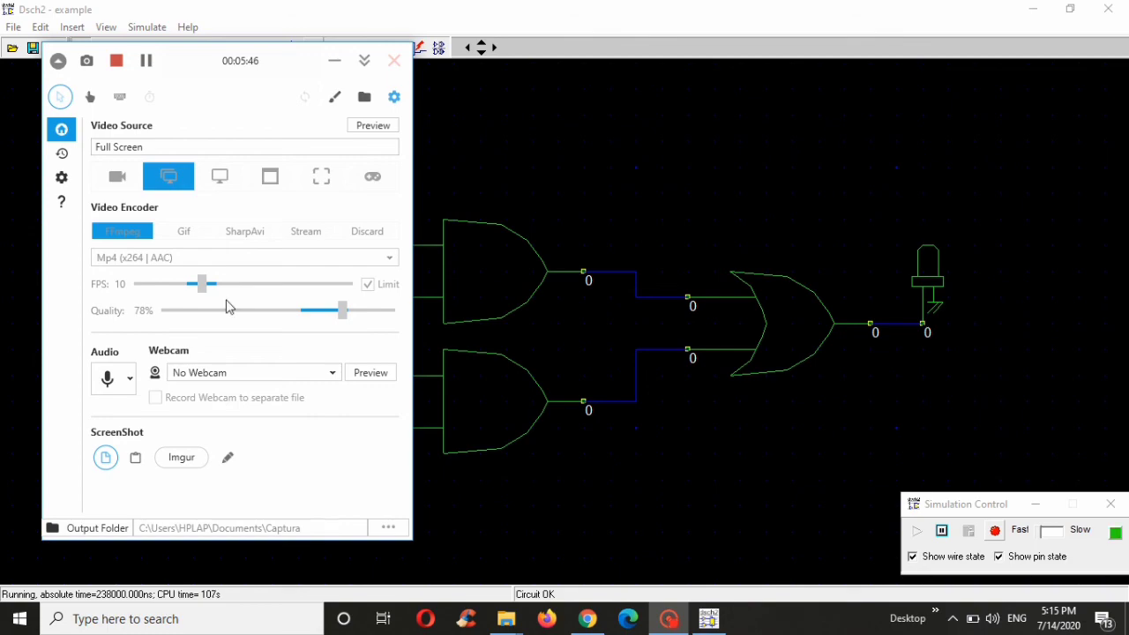